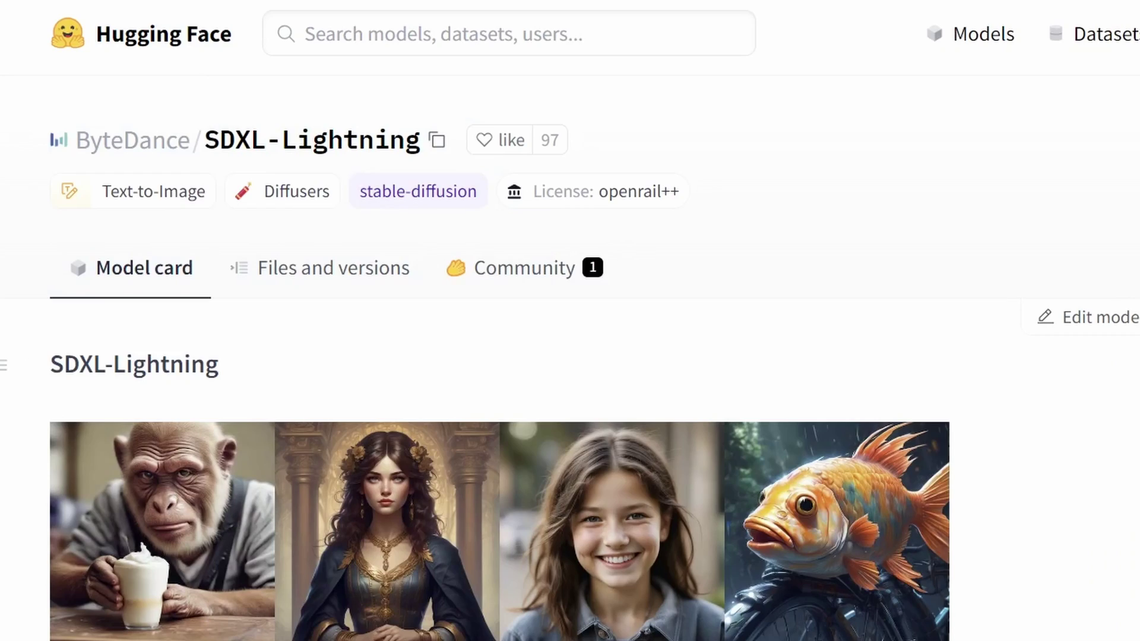
- Scroll the model card past the Diffusers code to the ComfyUI 2-, 4- and 8-step LoRA usage and workflow image
scroll(498, 321, "down", 10)
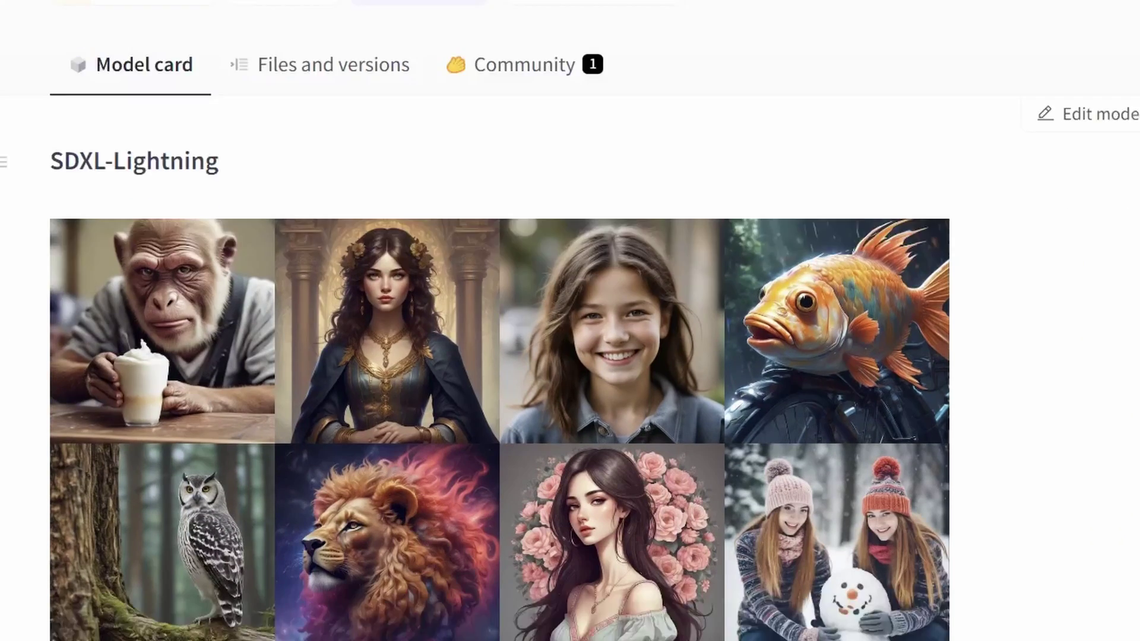
scroll(498, 321, "down", 2)
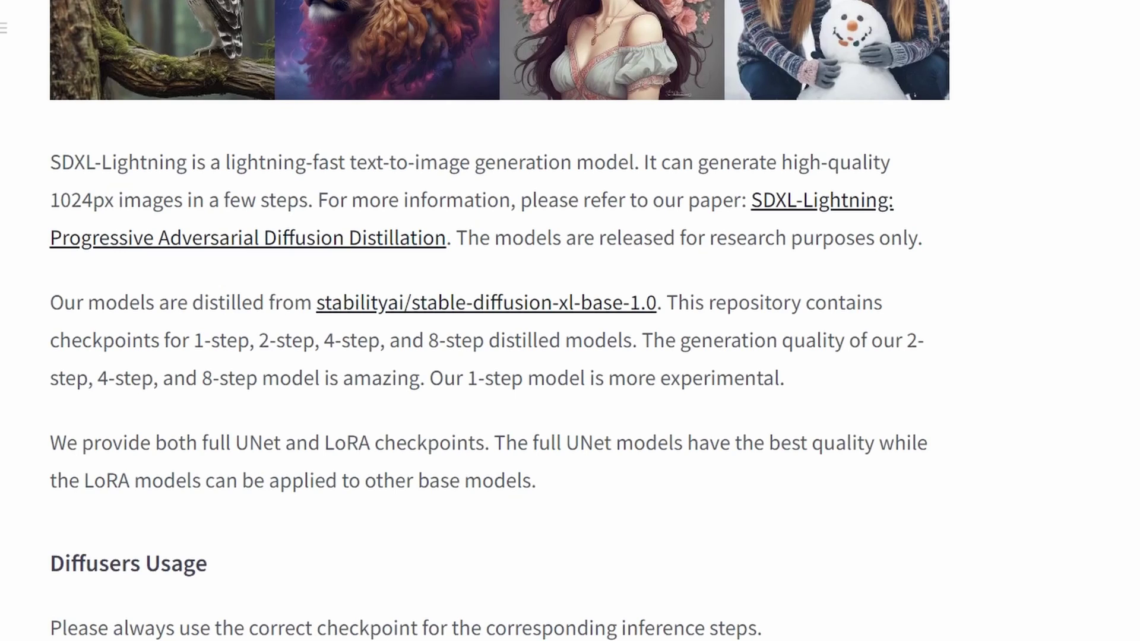
scroll(498, 321, "down", 10)
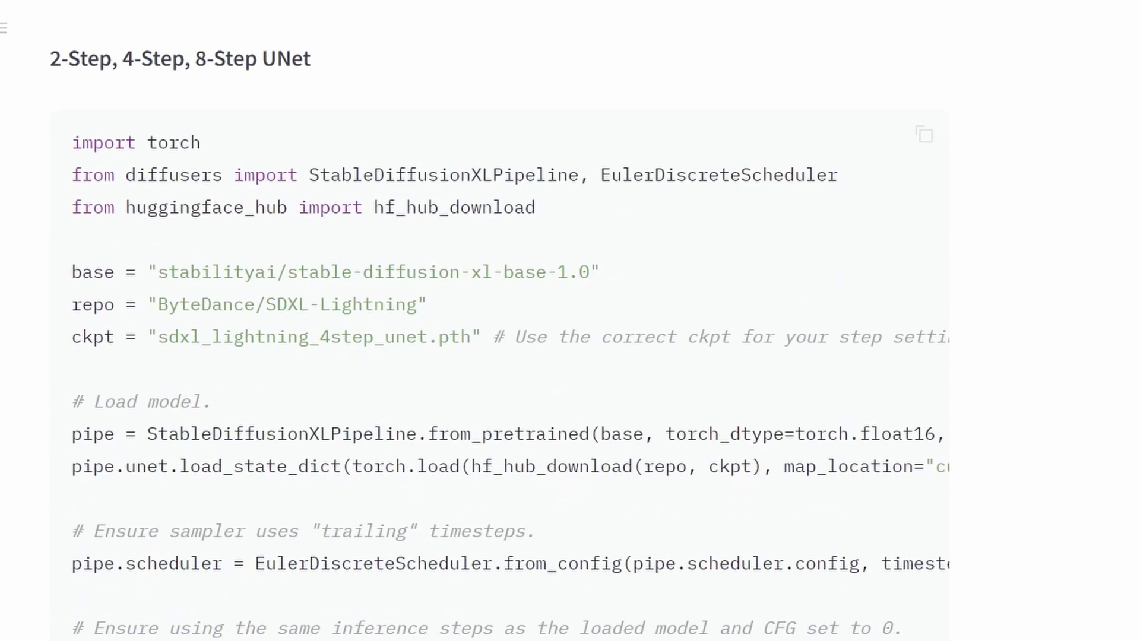
scroll(498, 321, "down", 11)
scroll(499, 321, "down", 20)
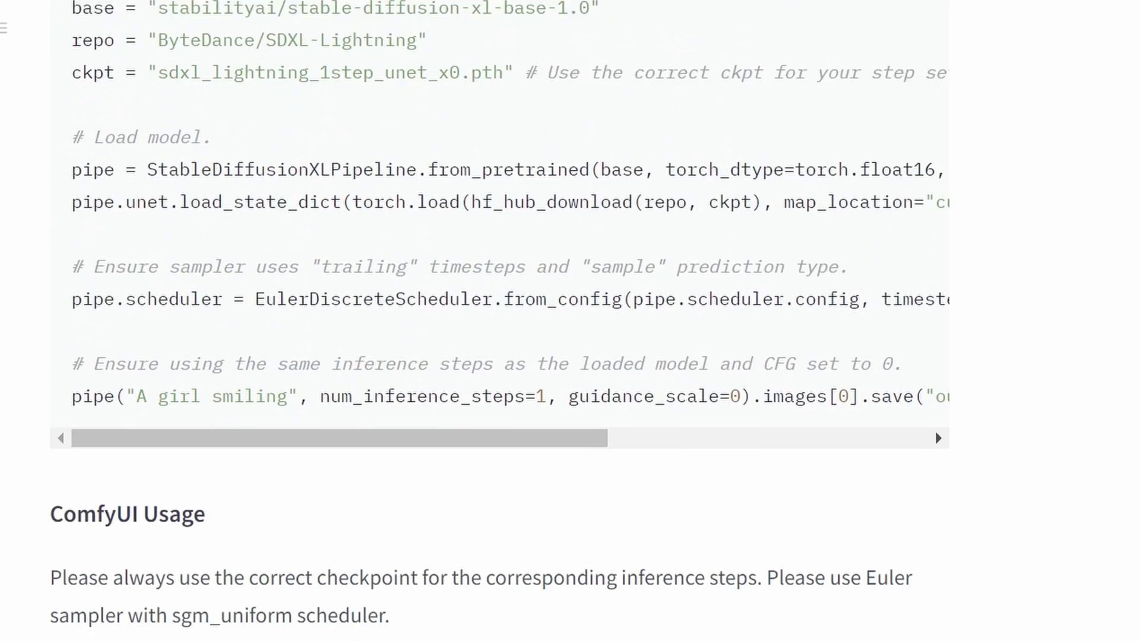
scroll(498, 320, "down", 10)
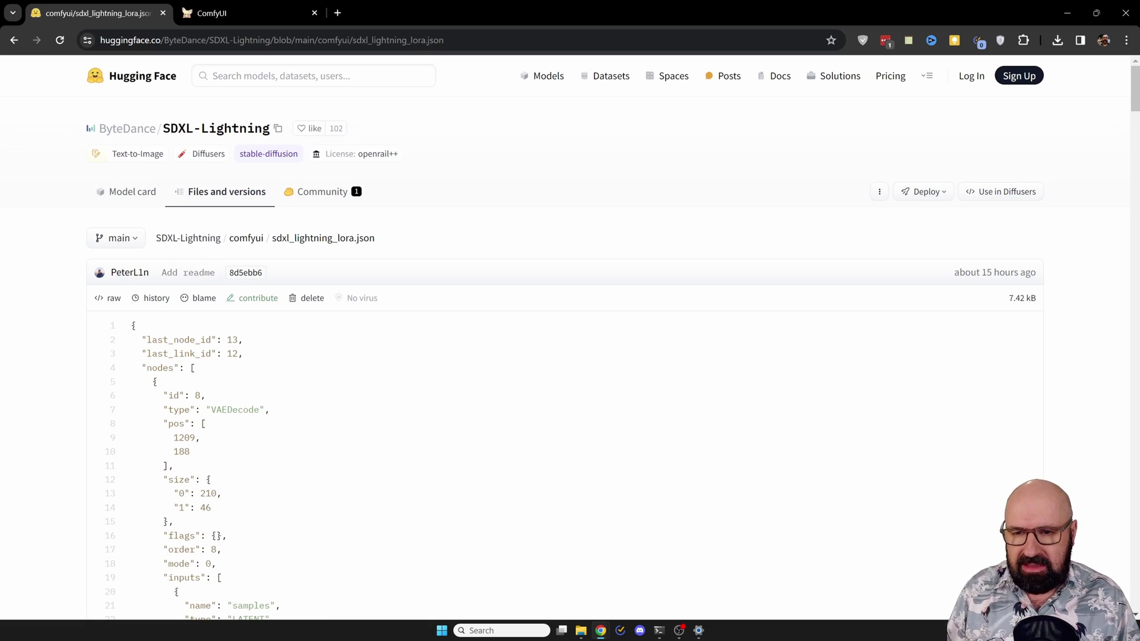
- Open the raw sdxl_lightning_lora.json workflow file and bring up the page menu to save it
scroll(564, 416, "down", 3)
scroll(564, 416, "up", 3)
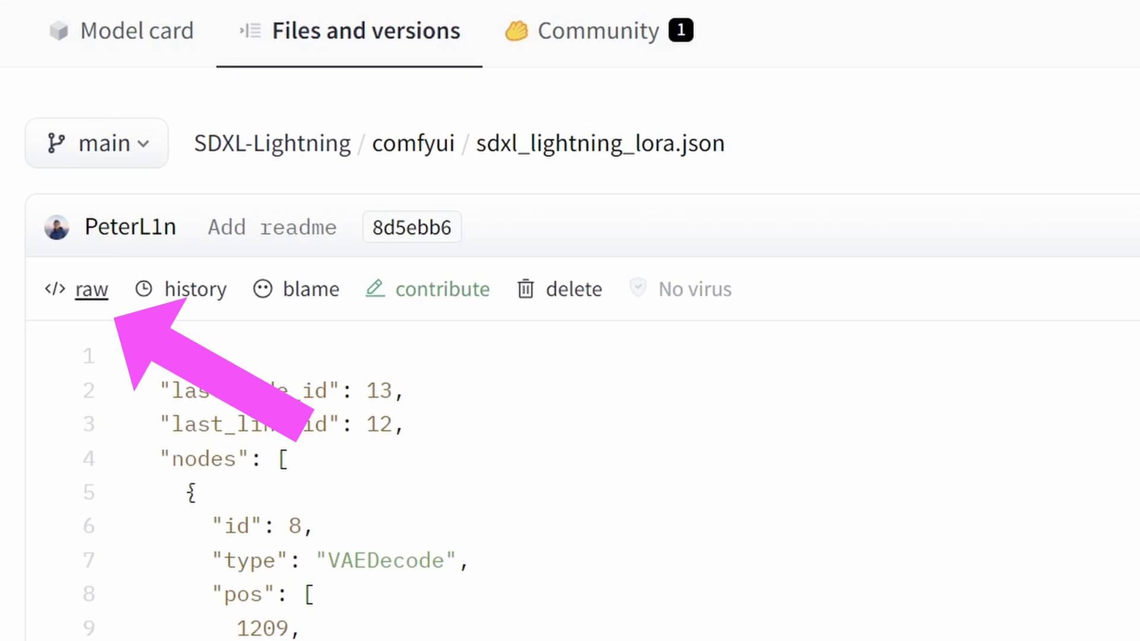
left_click(92, 290)
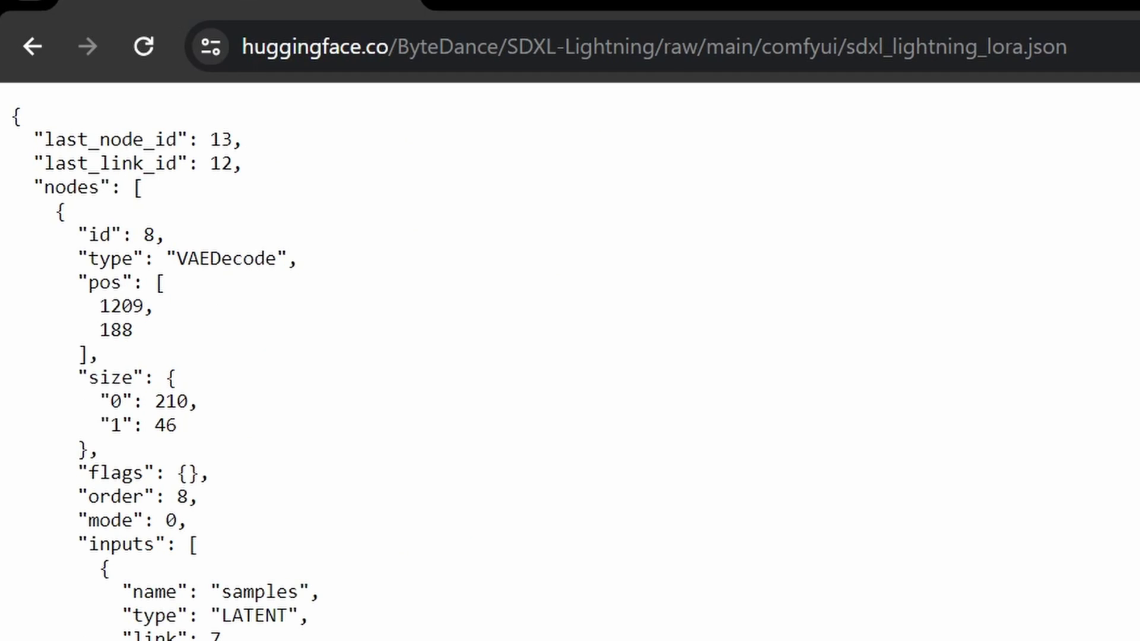
scroll(564, 356, "down", 20)
scroll(564, 357, "up", 10)
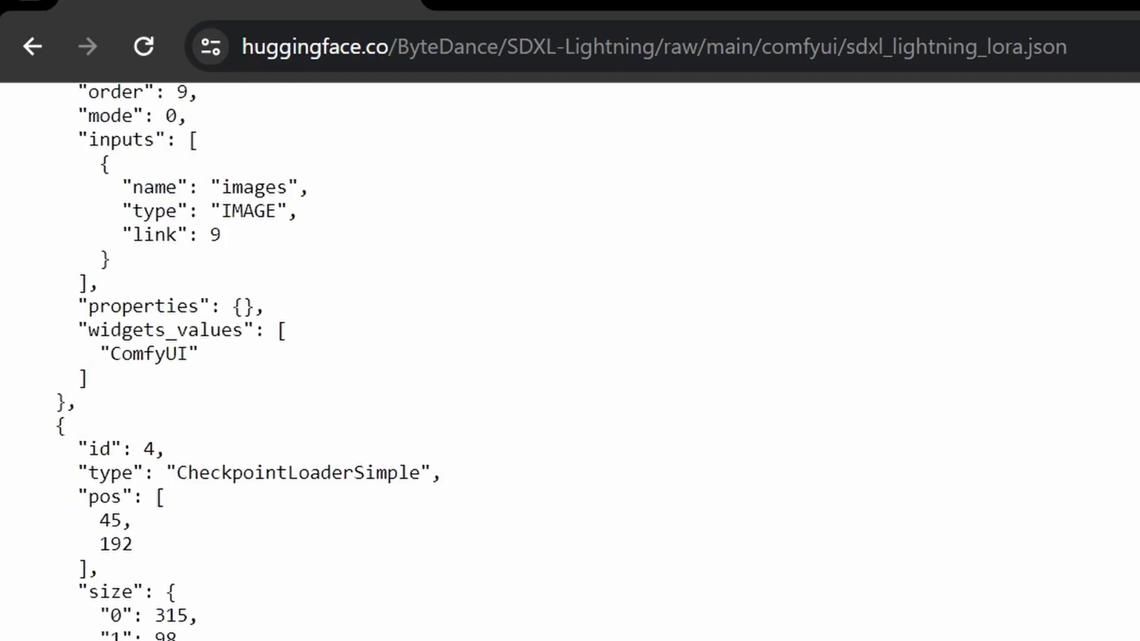
scroll(564, 356, "up", 5)
right_click(422, 592)
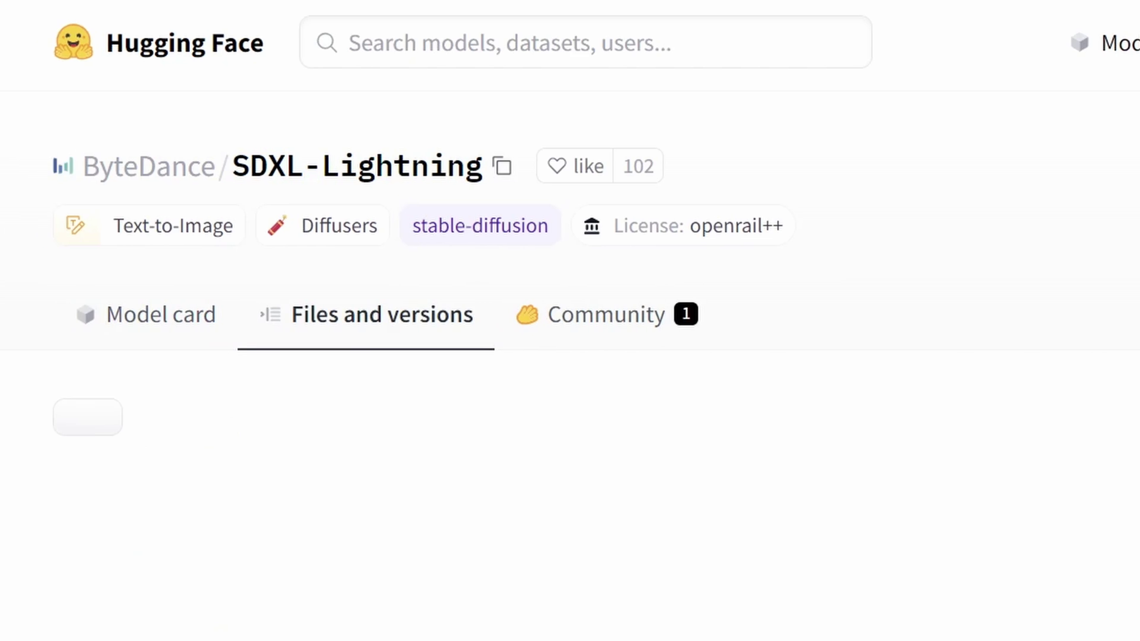
- Scroll the SDXL-Lightning file list down toward the LoRA checkpoint files
scroll(570, 321, "down", 10)
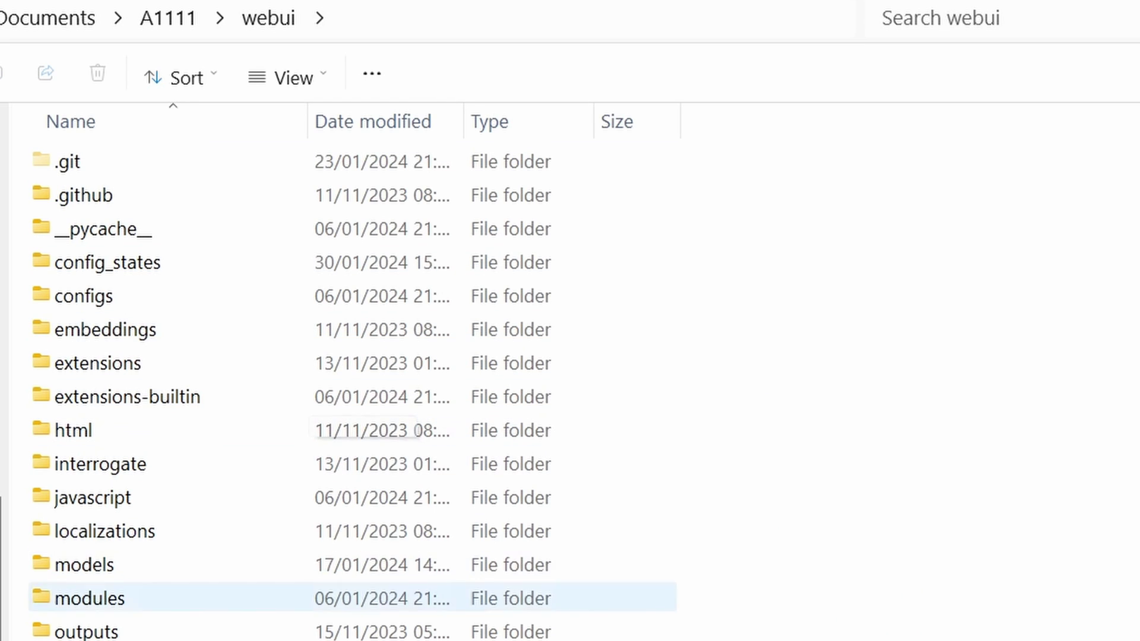
- Open the webui models folder and then its Lora subfolder
double_click(84, 565)
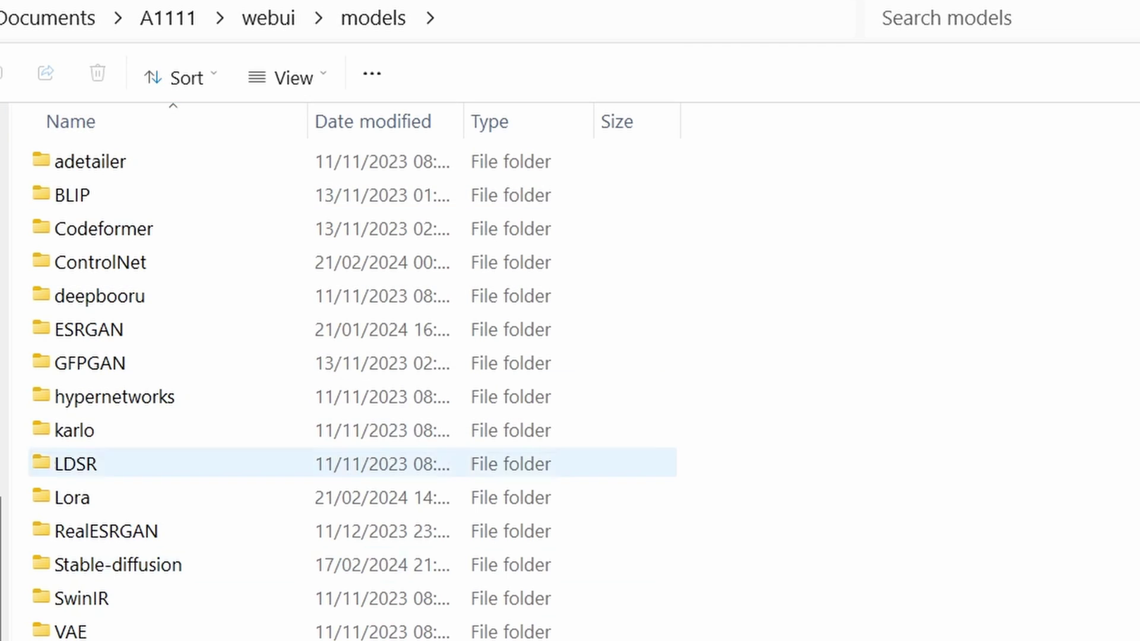
left_click(72, 498)
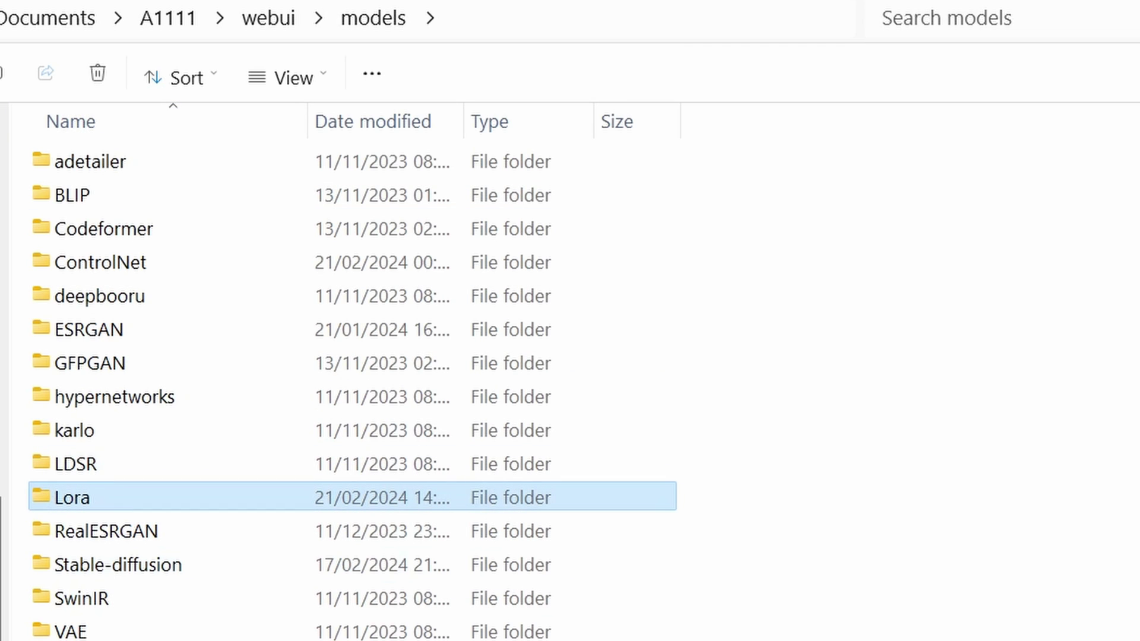
double_click(89, 497)
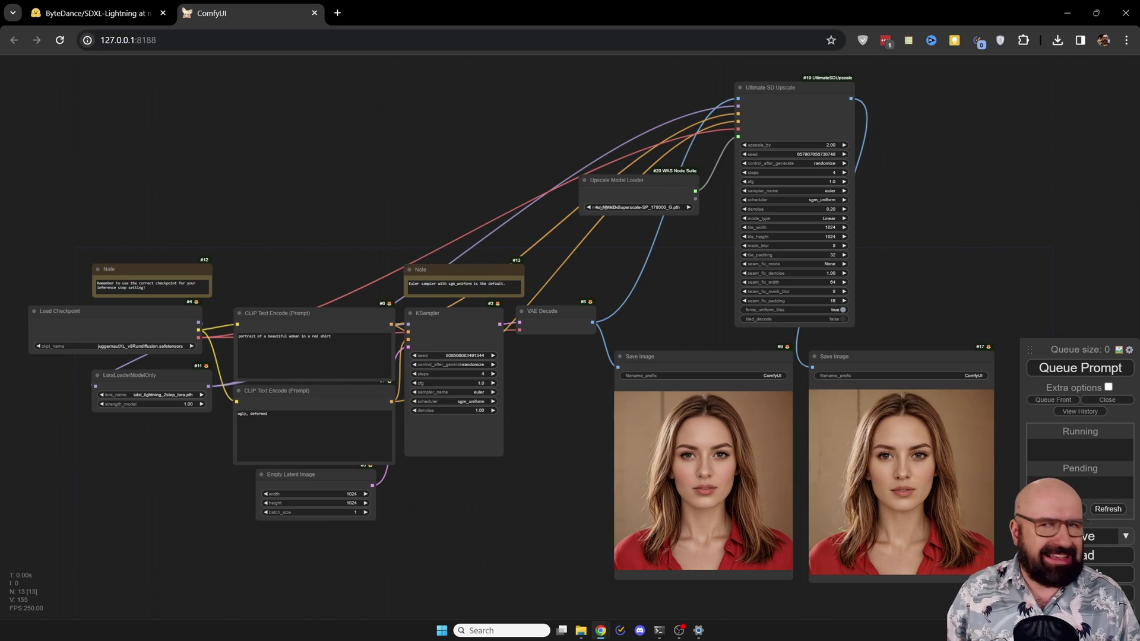
- Nudge the Ultimate SD Upscale node and zoom onto Load Checkpoint and LoraLoaderModelOnly
left_click_drag(771, 87, 773, 85)
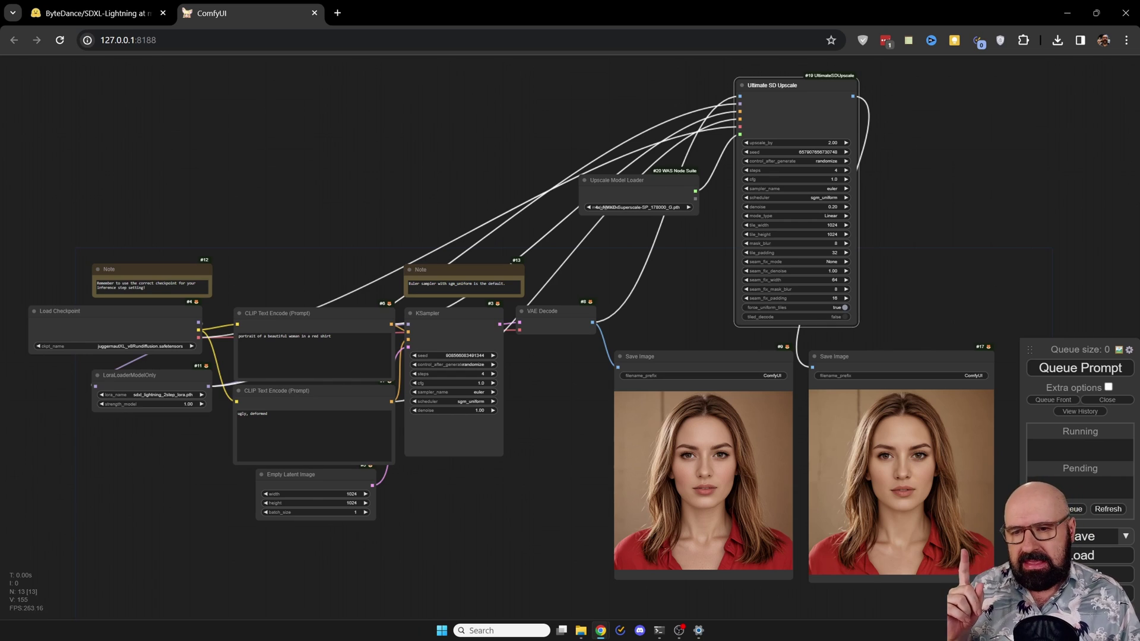
scroll(119, 333, "up", 6)
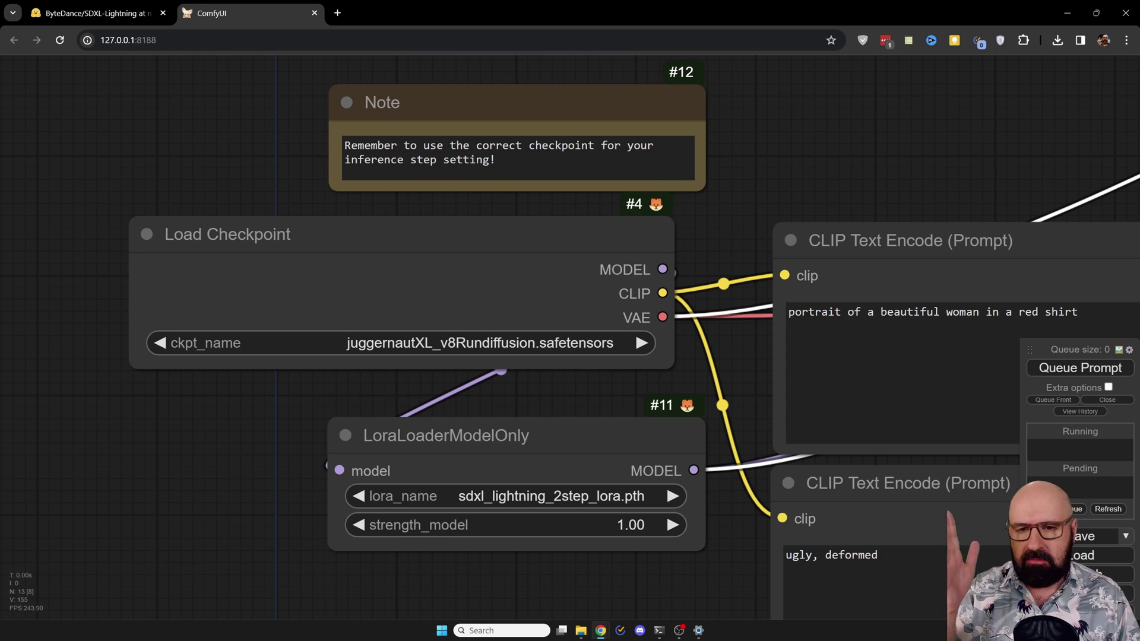
- Rearrange the Load Checkpoint and LoraLoaderModelOnly nodes on the canvas
left_click_drag(178, 475, 56, 341)
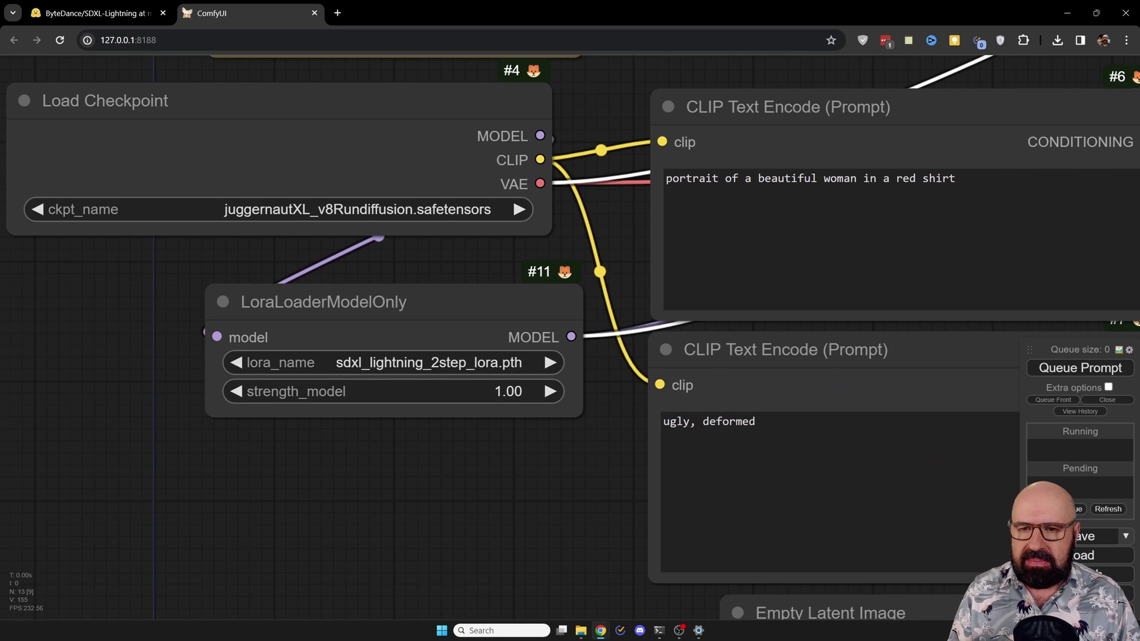
left_click_drag(297, 301, 268, 336)
left_click_drag(237, 100, 224, 115)
left_click_drag(297, 335, 302, 318)
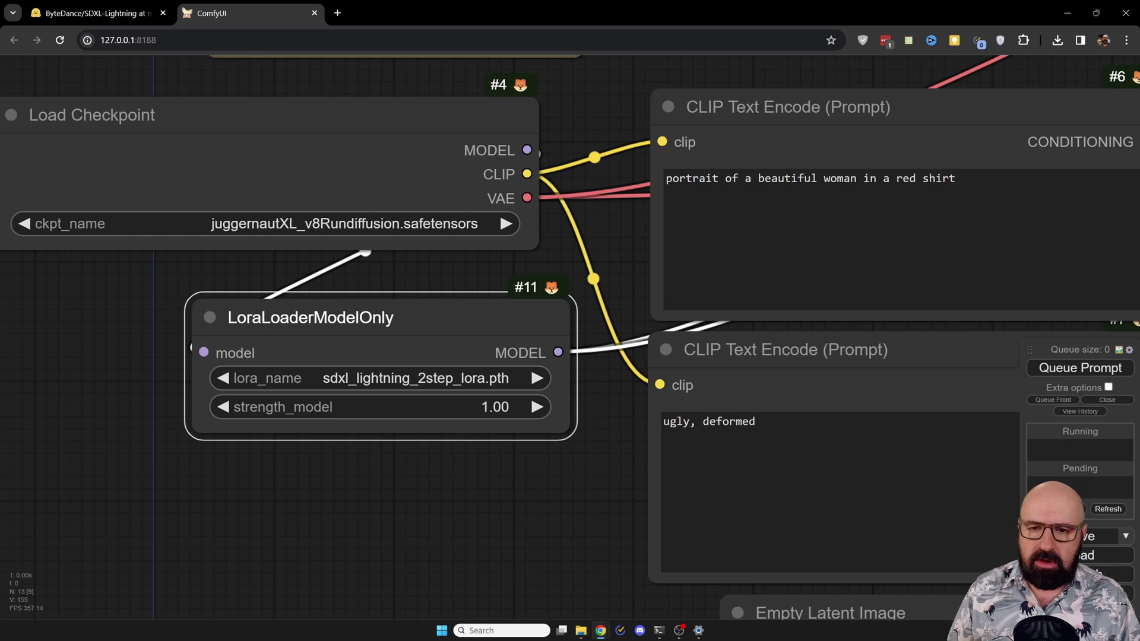
- Switch the LoraLoaderModelOnly lora_name to sdxl_lightning_4step_lora.pth
left_click(376, 80)
scroll(377, 79, "down", 3)
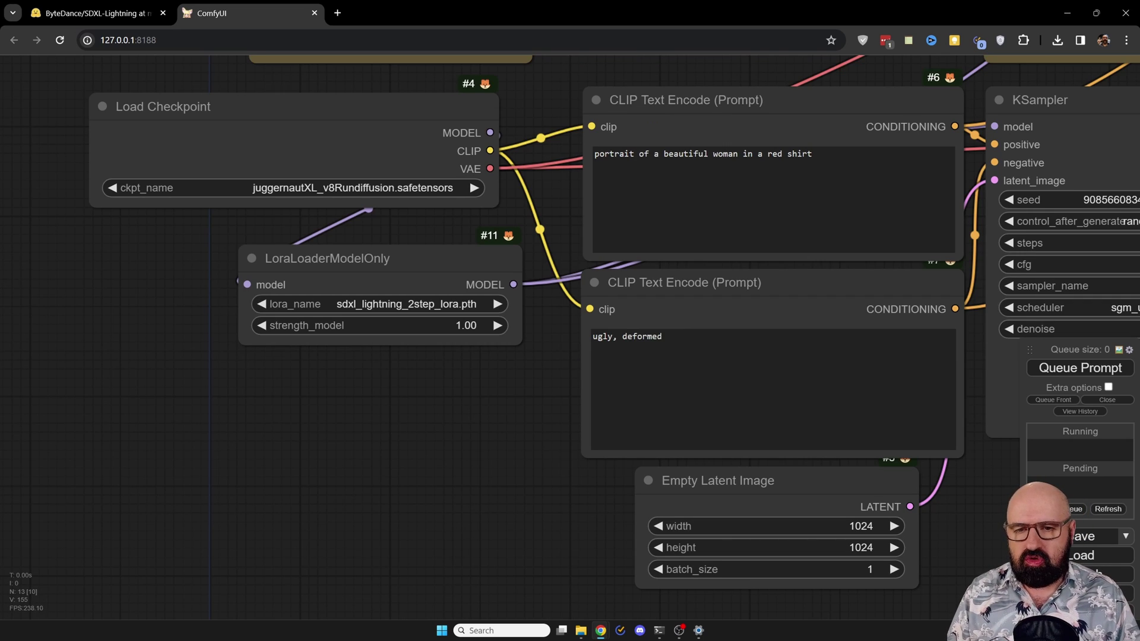
left_click(428, 304)
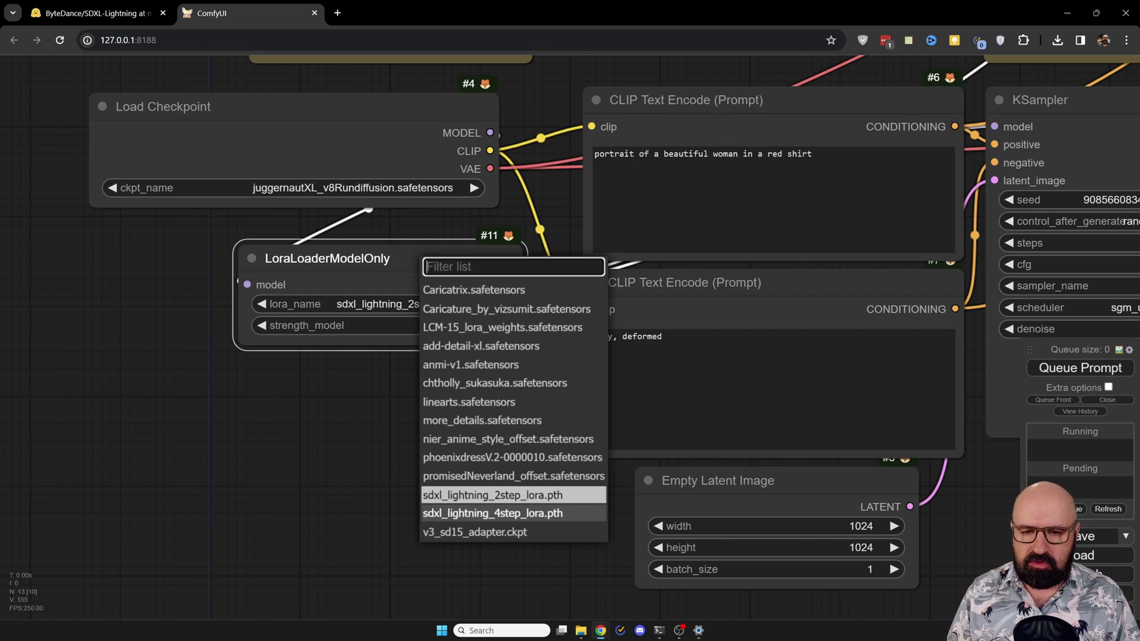
left_click(493, 513)
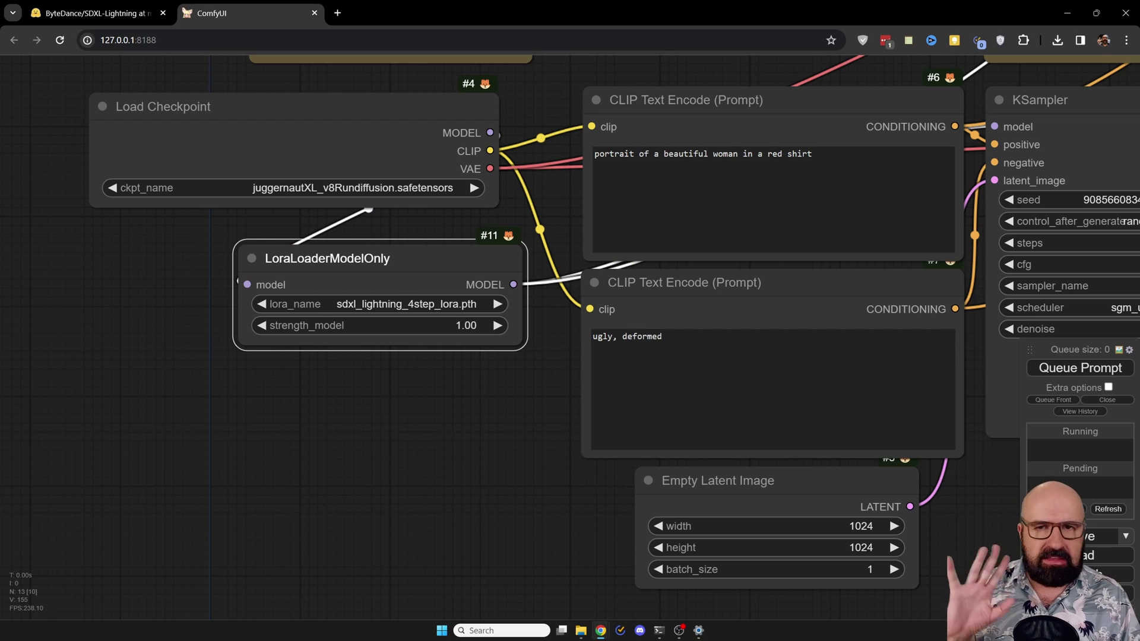
- Pan around the graph to check the KSampler at 4 steps, cfg 1.0, euler, sgm_uniform
left_click_drag(493, 513, 374, 568)
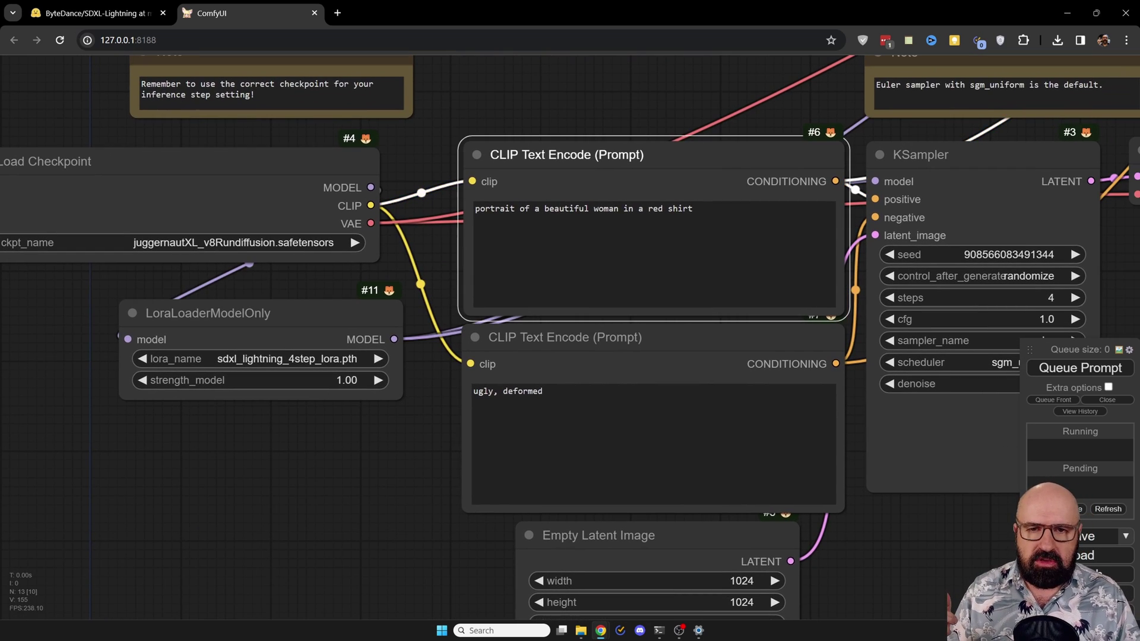
left_click(564, 336)
left_click_drag(356, 475, 275, 316)
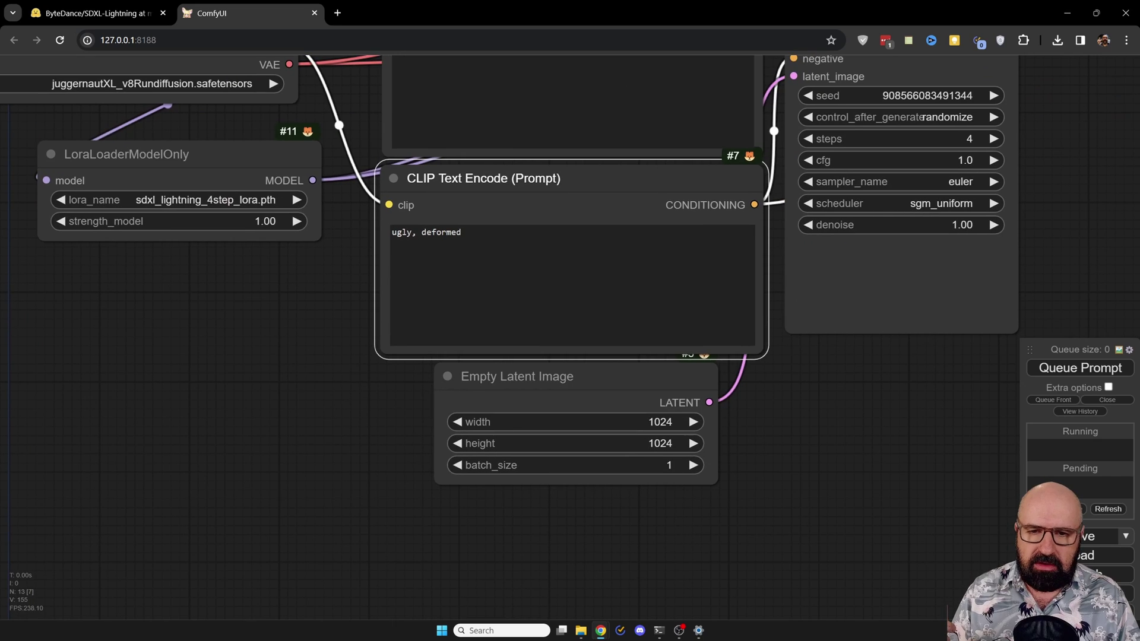
left_click(516, 376)
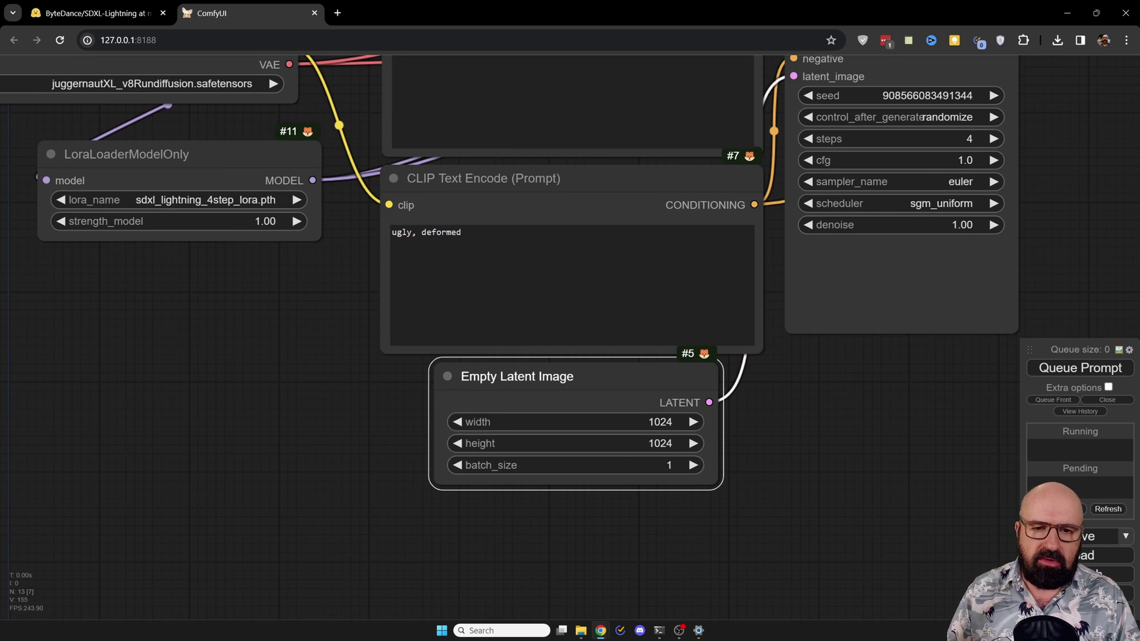
left_click_drag(237, 415, 214, 520)
left_click_drag(178, 446, 172, 445)
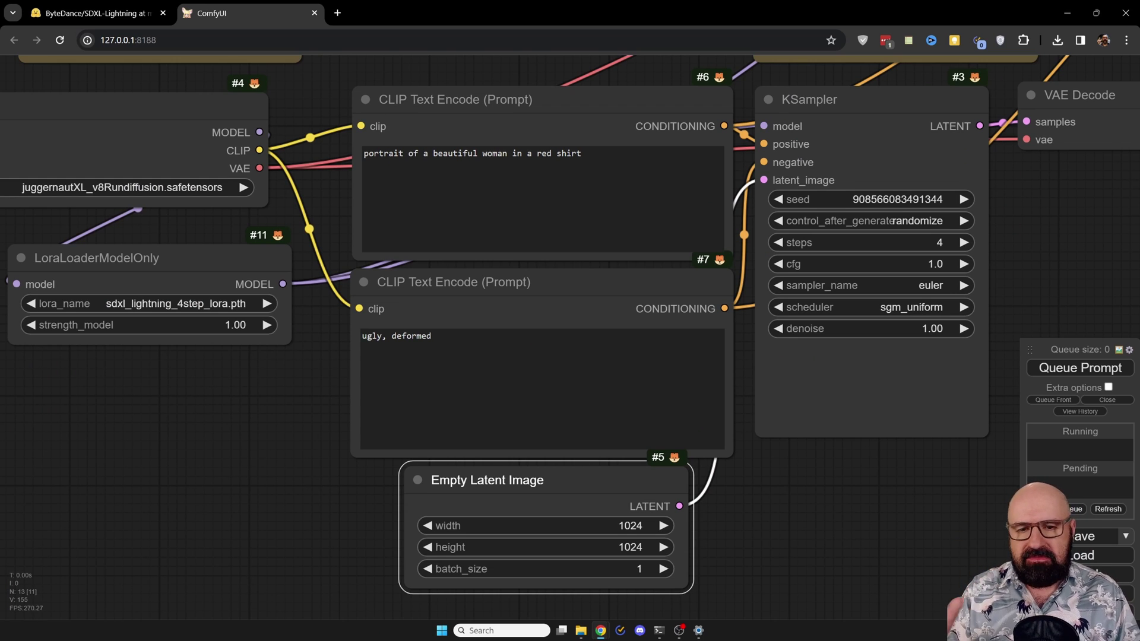
left_click_drag(861, 475, 554, 577)
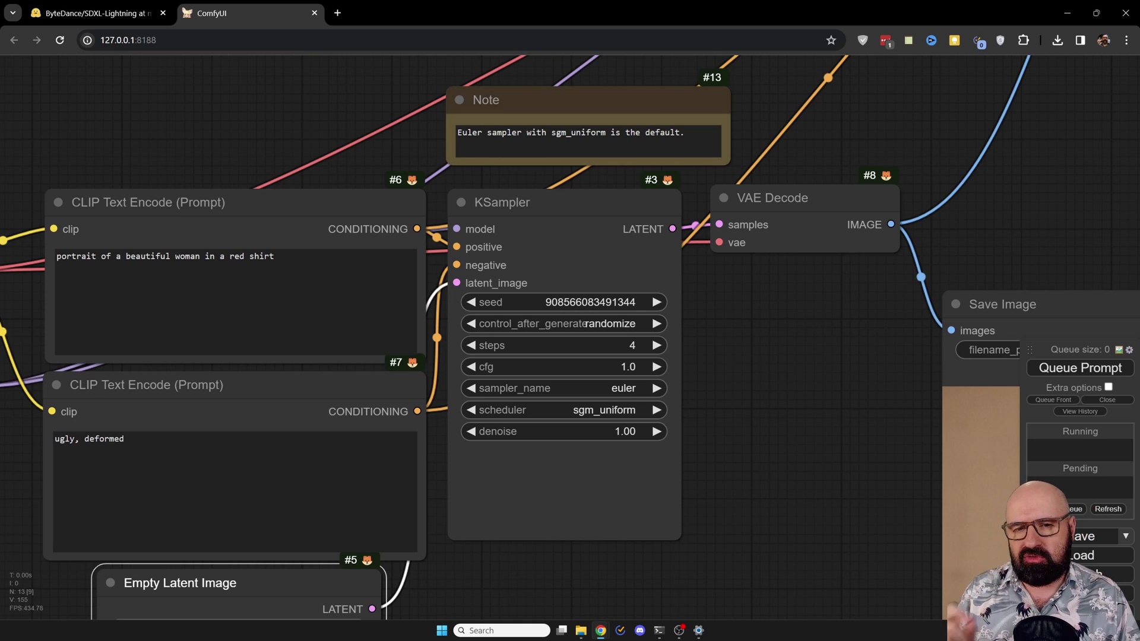
scroll(700, 424, "up", 7)
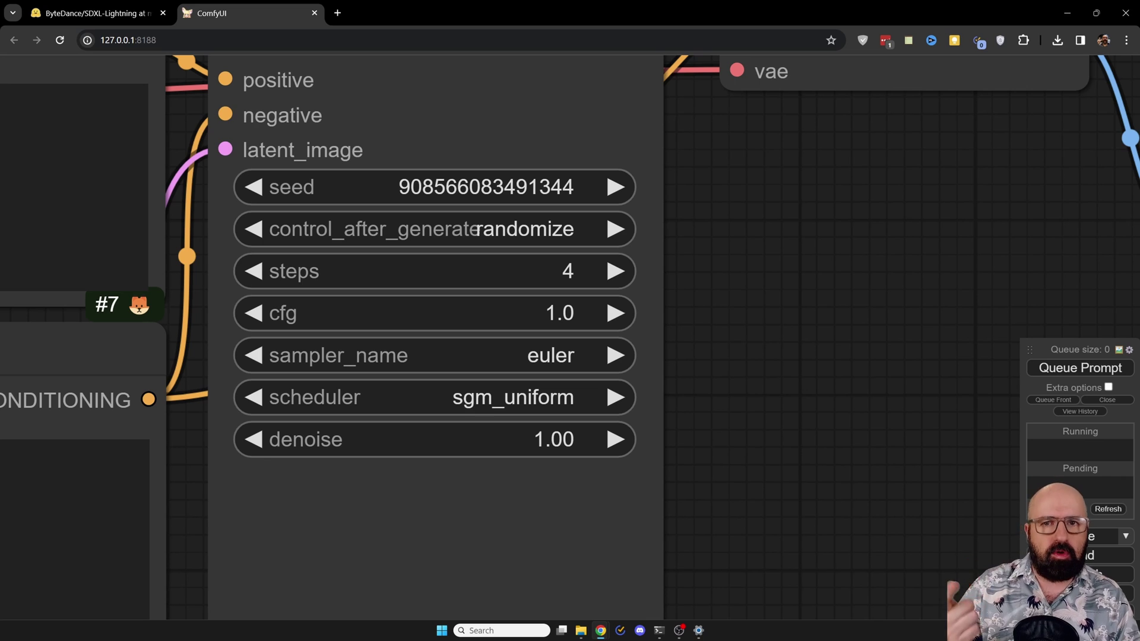
scroll(570, 333, "down", 5)
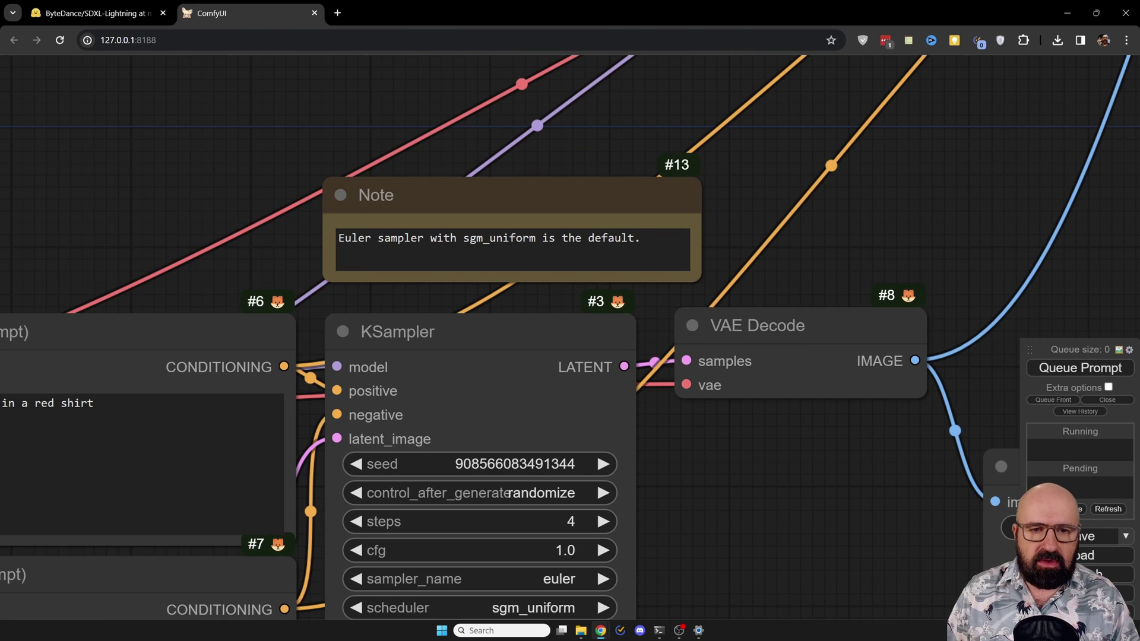
scroll(570, 333, "down", 3)
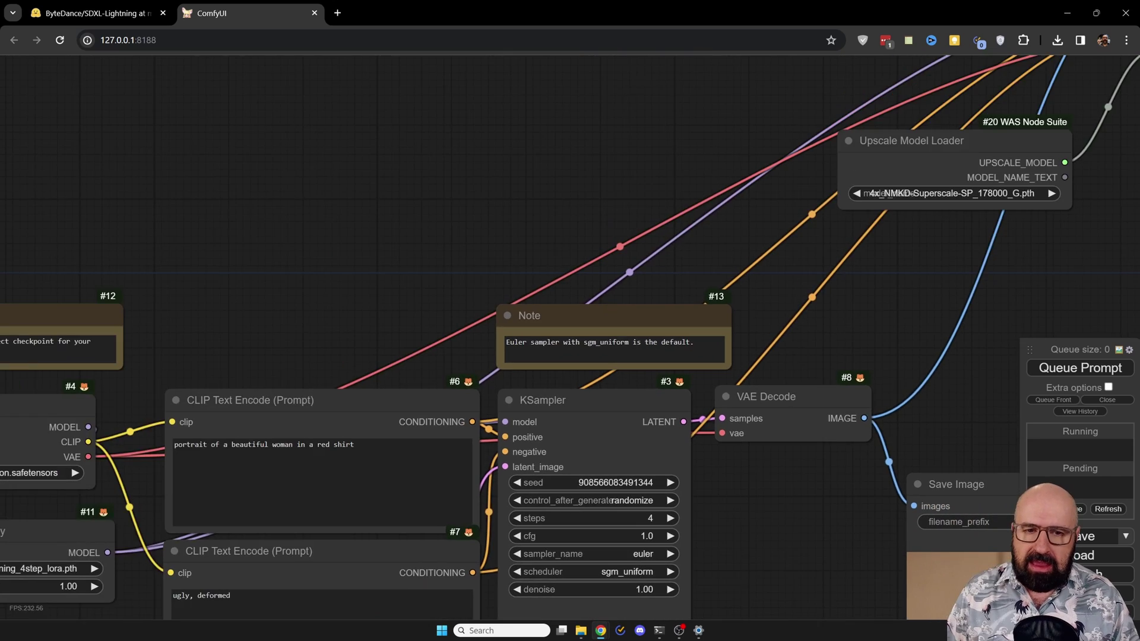
scroll(570, 333, "up", 2)
left_click_drag(653, 386, 286, 272)
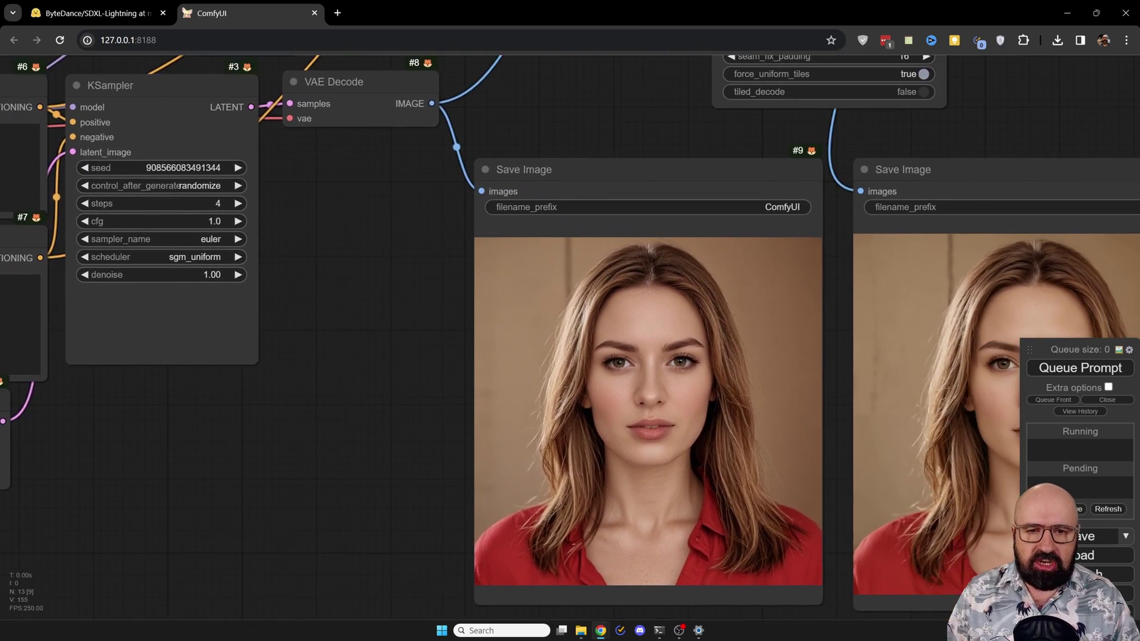
scroll(658, 377, "up", 8)
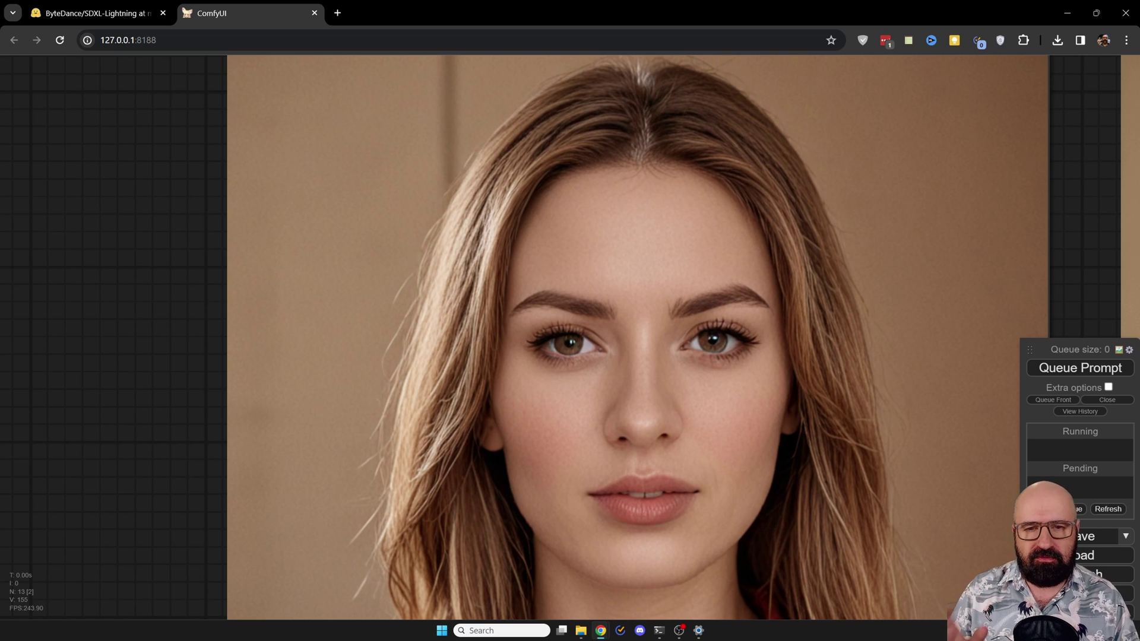
scroll(420, 224, "down", 5)
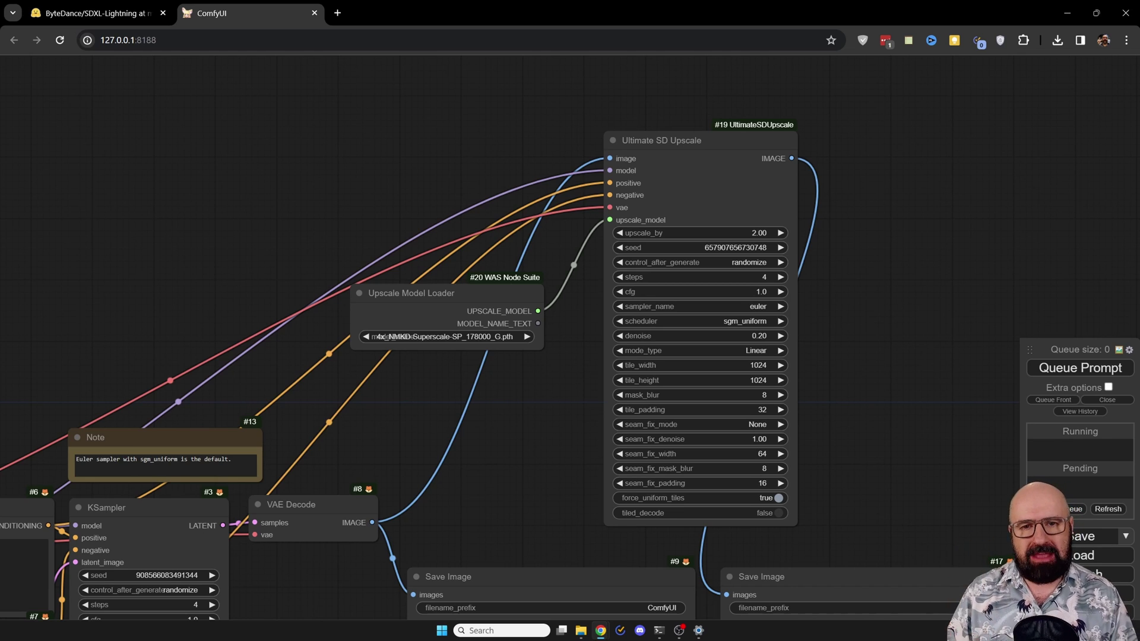
scroll(439, 314, "up", 10)
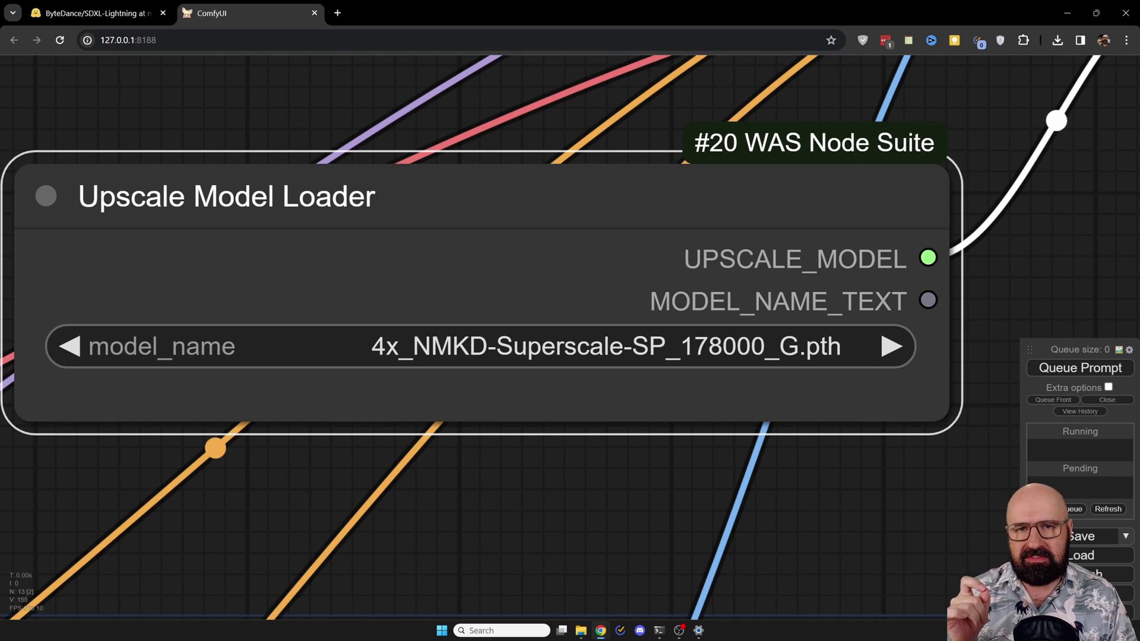
scroll(570, 333, "down", 3)
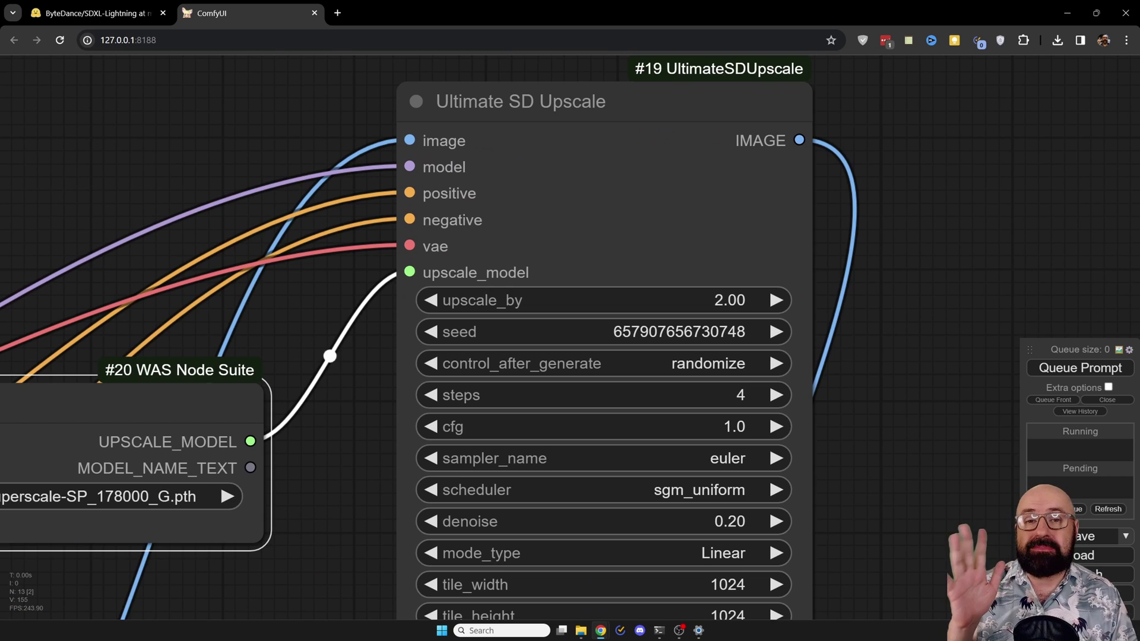